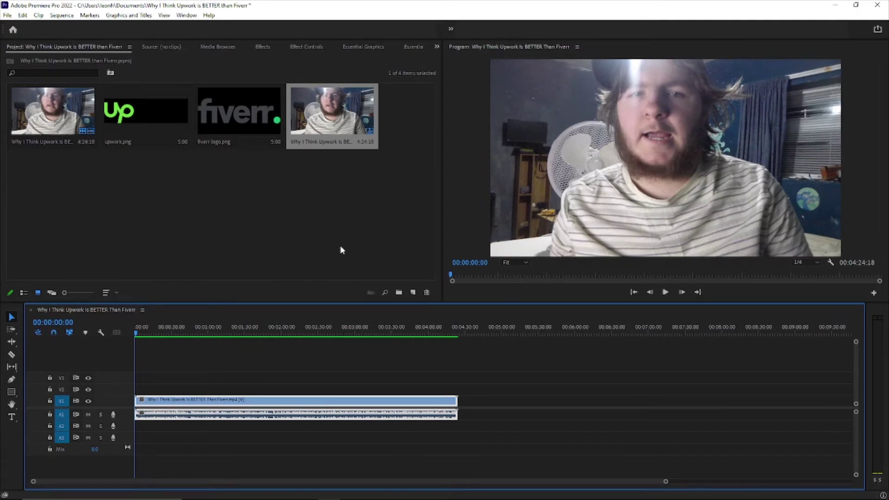
- Preview the opening and cut the talking clip at 00:00:22:07, removing everything after that point from the sequence
{"action": "left_click", "coordinate": [666, 292]}
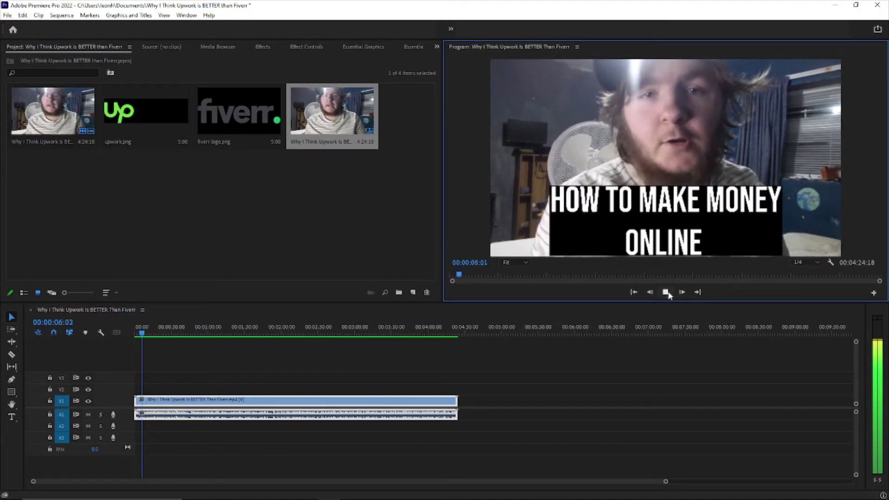
{"action": "left_click_drag", "start_coordinate": [148, 330], "coordinate": [159, 335]}
{"action": "left_click", "coordinate": [665, 292]}
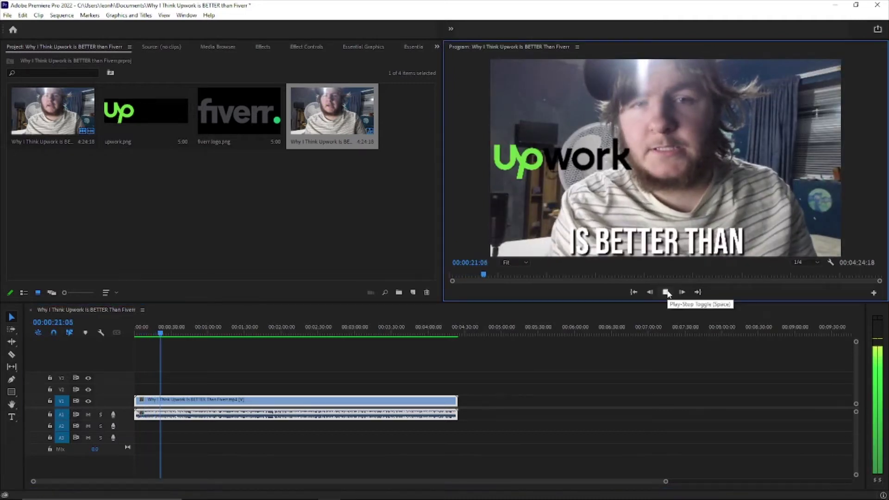
{"action": "key", "text": "w"}
{"action": "key", "text": "c"}
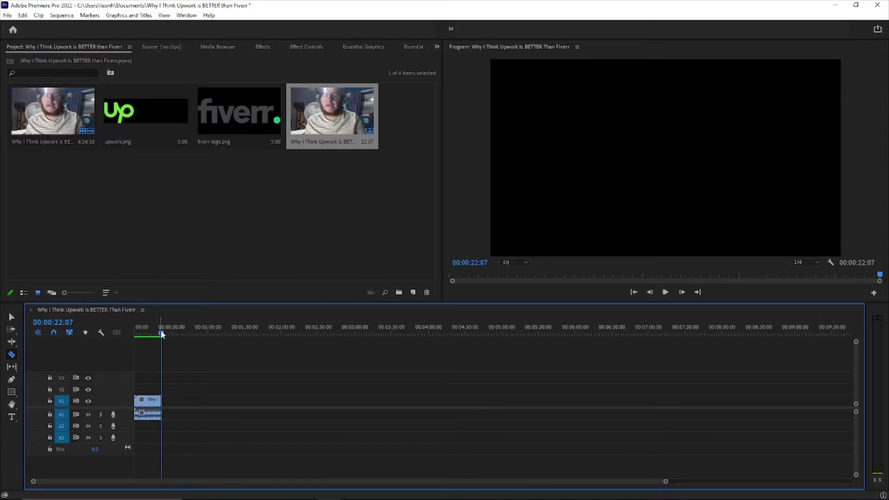
{"action": "key", "text": "Home"}
{"action": "left_click", "coordinate": [11, 318]}
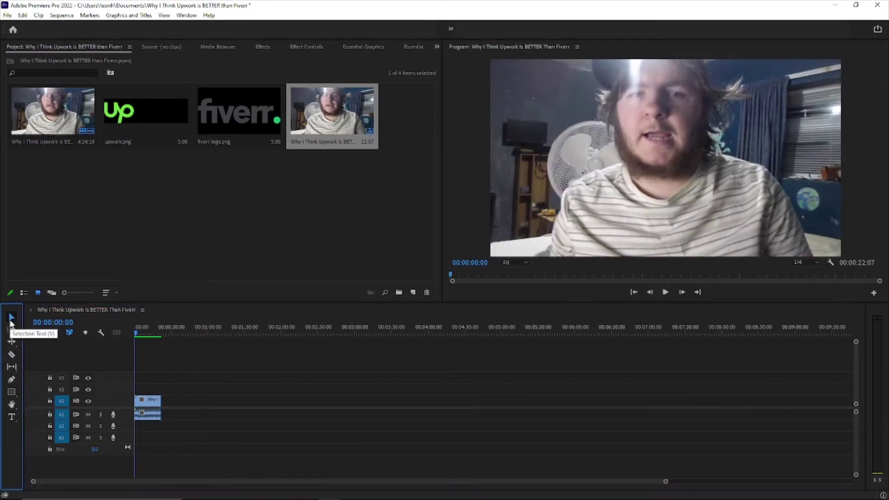
{"action": "left_click", "coordinate": [276, 439]}
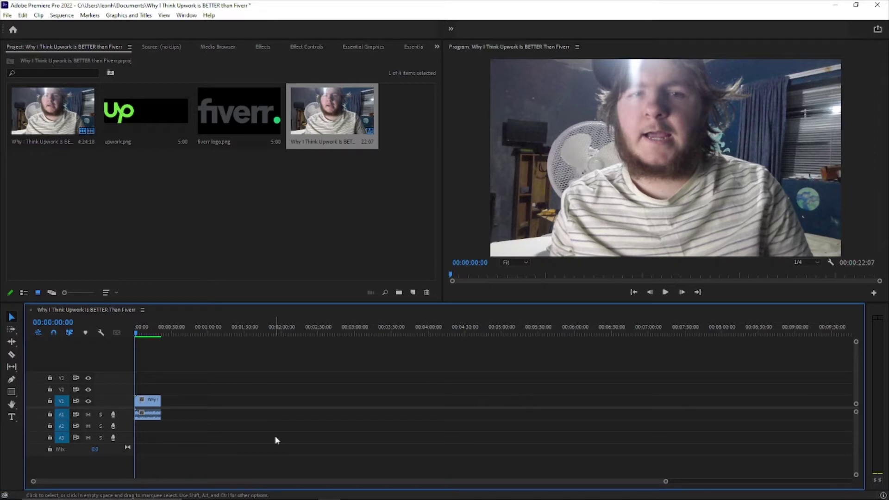
- Set the sequence's horizontal frame size to 1080 and fit the talking clip to the square frame
{"action": "left_click", "coordinate": [62, 15]}
{"action": "left_click", "coordinate": [65, 26]}
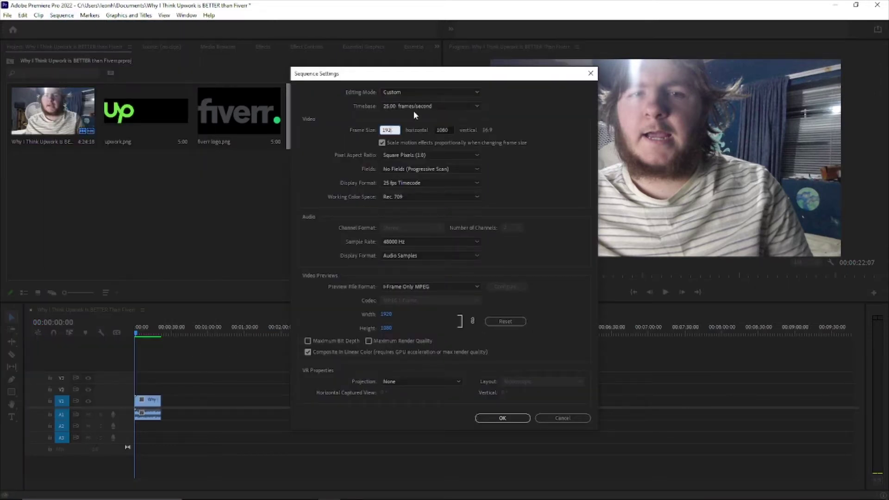
{"action": "type", "text": "1080"}
{"action": "left_click", "coordinate": [516, 421]}
{"action": "left_click", "coordinate": [496, 264]}
{"action": "right_click", "coordinate": [144, 400]}
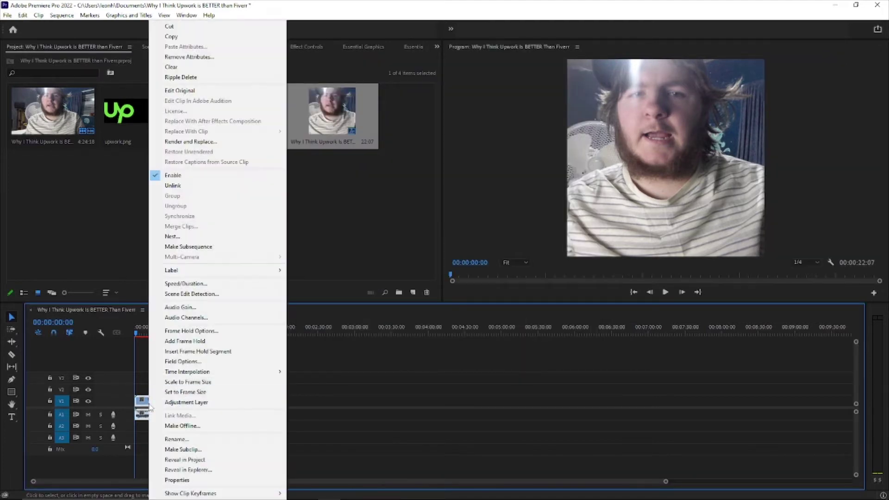
{"action": "left_click", "coordinate": [185, 392]}
- Create a bright blue color matte, keeping the suggested name
{"action": "left_click", "coordinate": [412, 292]}
{"action": "left_click", "coordinate": [434, 361]}
{"action": "left_click", "coordinate": [460, 287]}
{"action": "left_click", "coordinate": [462, 271]}
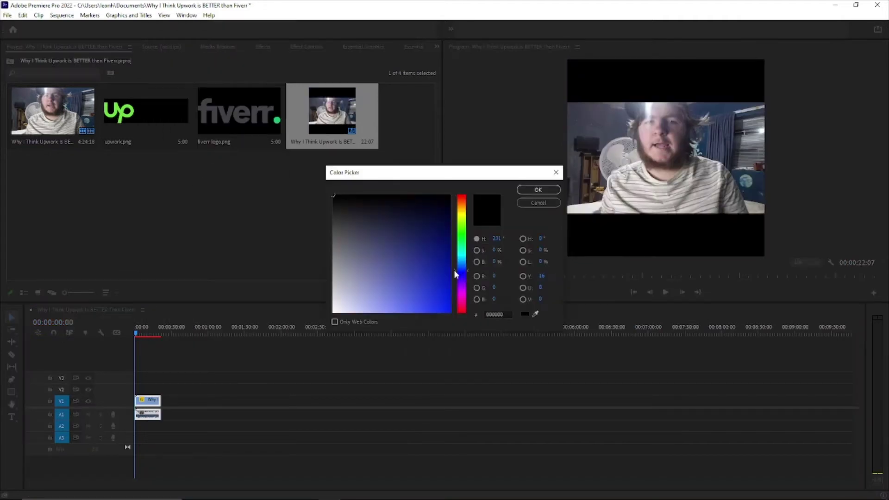
{"action": "left_click", "coordinate": [537, 190]}
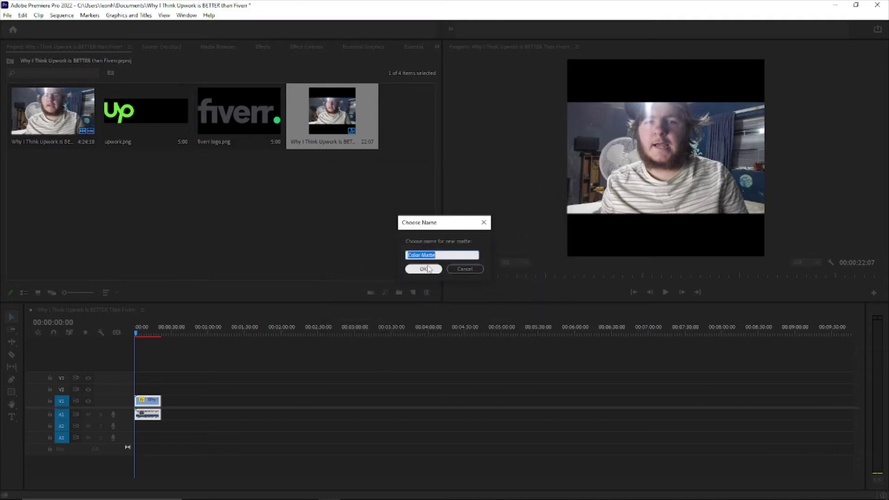
{"action": "left_click", "coordinate": [423, 269]}
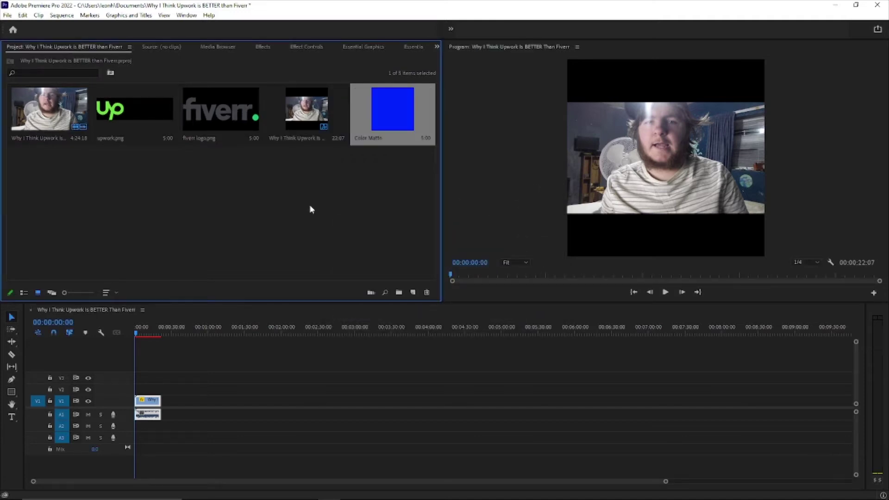
- Place the blue matte on V2 over the whole clip and lower it until it covers only the bottom black bar
{"action": "left_click_drag", "start_coordinate": [392, 127], "coordinate": [161, 389]}
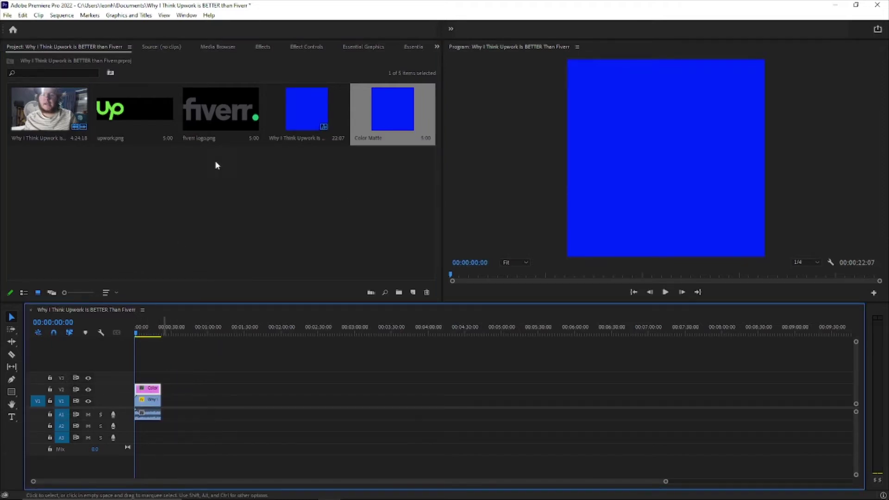
{"action": "left_click", "coordinate": [304, 46]}
{"action": "left_click_drag", "start_coordinate": [193, 94], "coordinate": [669, 93]}
{"action": "left_click_drag", "start_coordinate": [587, 93], "coordinate": [586, 93]}
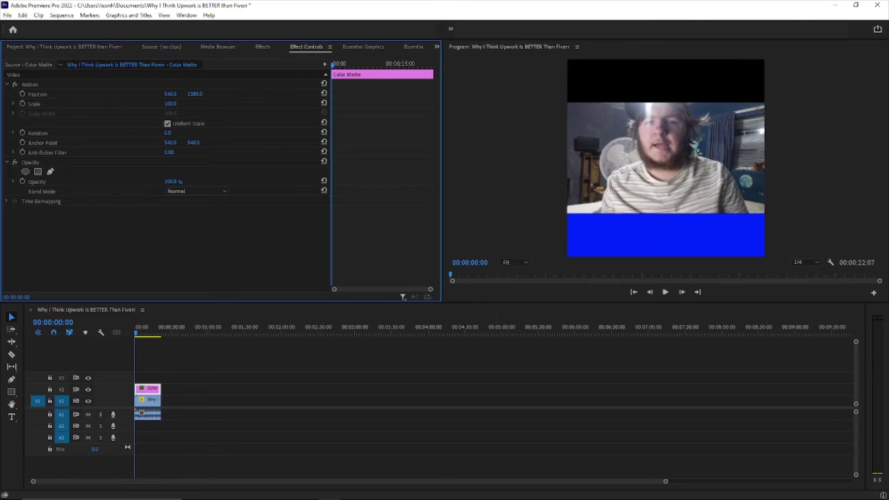
- Create a white 1080 by 1080 color matte at 25.00 fps with square pixels
{"action": "left_click", "coordinate": [74, 50]}
{"action": "left_click", "coordinate": [412, 292]}
{"action": "left_click", "coordinate": [431, 366]}
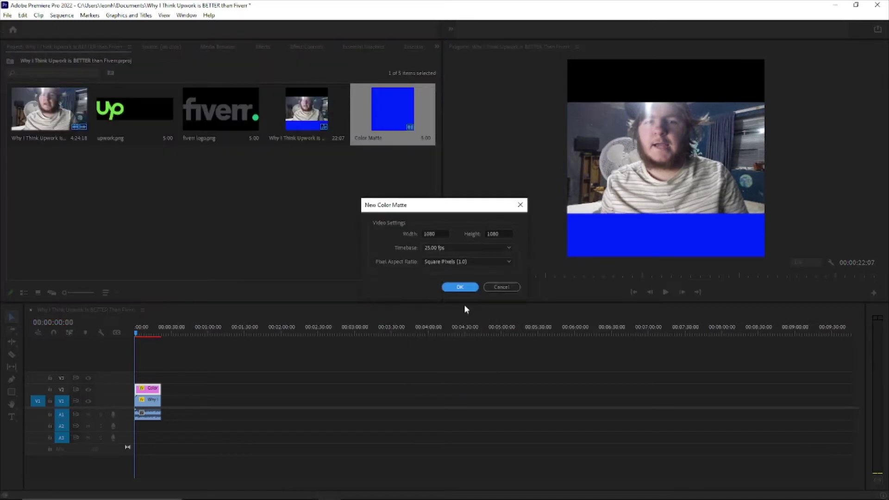
{"action": "left_click", "coordinate": [460, 287]}
{"action": "left_click", "coordinate": [538, 189]}
- Place the white matte on V3 over the whole clip and raise it until it covers only the top black bar
{"action": "left_click_drag", "start_coordinate": [49, 174], "coordinate": [140, 378]}
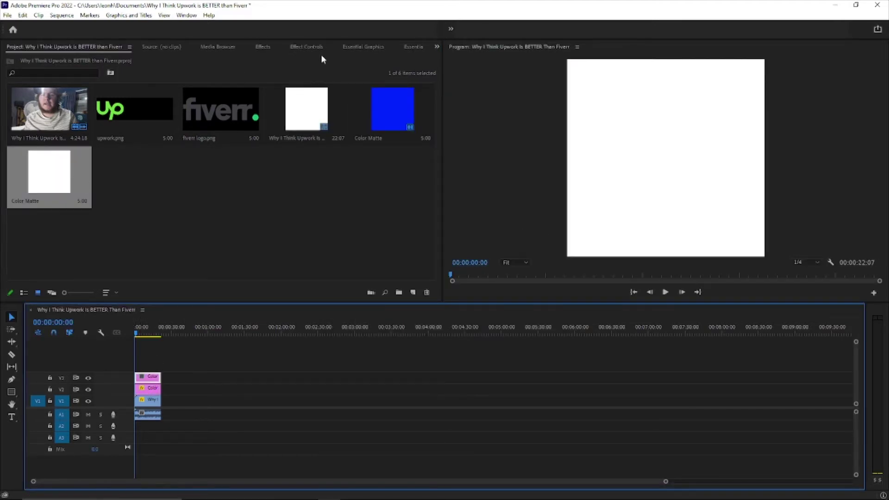
{"action": "left_click", "coordinate": [306, 47]}
{"action": "left_click_drag", "start_coordinate": [194, 94], "coordinate": [156, 93]}
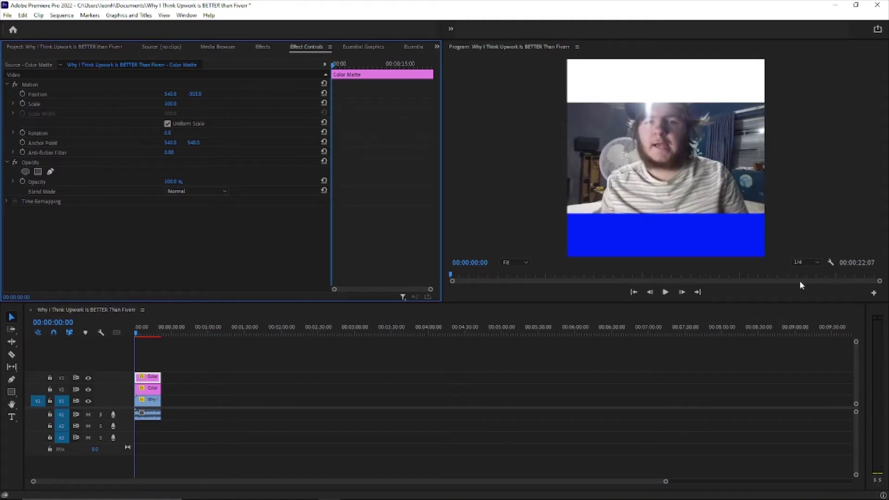
- Add the title text "WHY I THINK" on the white bar above the video
{"action": "left_click", "coordinate": [65, 46]}
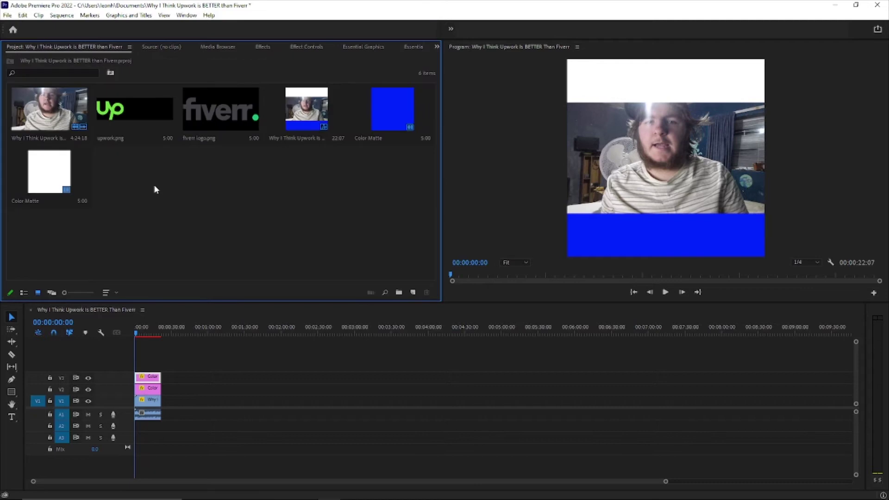
{"action": "left_click", "coordinate": [16, 419]}
{"action": "left_click", "coordinate": [624, 85]}
{"action": "type", "text": "WHY I"}
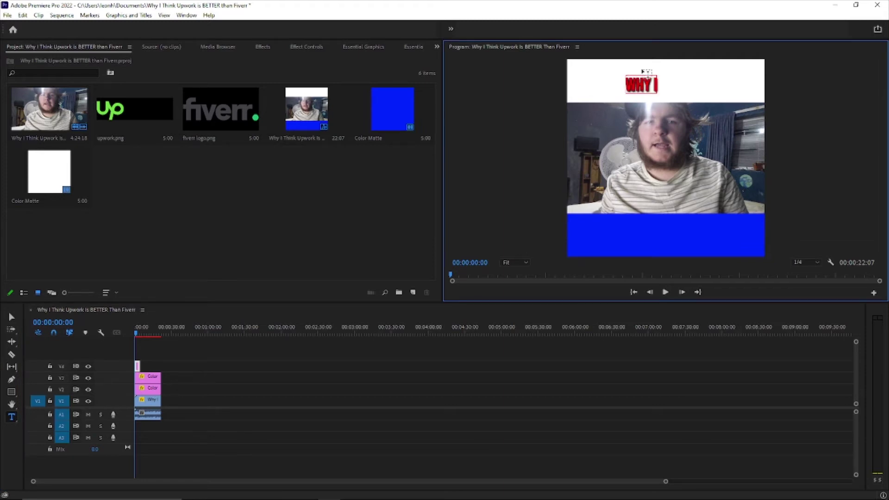
{"action": "type", "text": " THINK"}
{"action": "key", "text": "BackSpace"}
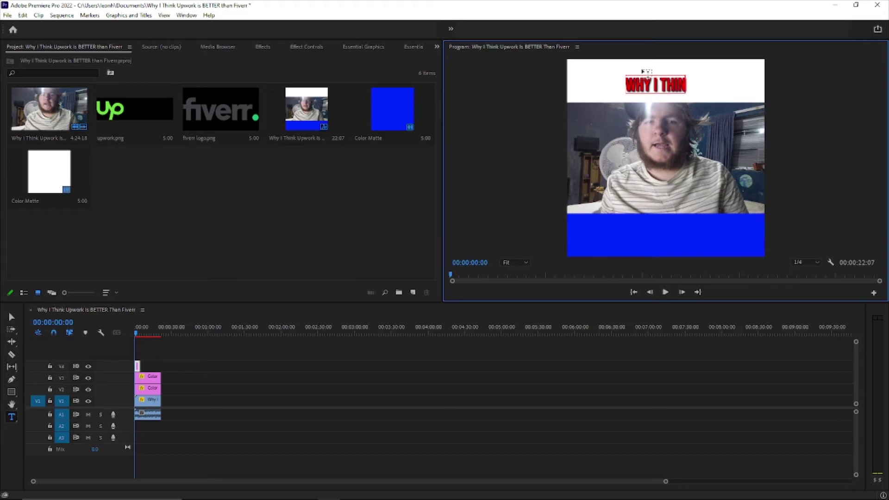
{"action": "type", "text": "K"}
- Enlarge the "WHY I THINK" title, center it in the white bar and extend it to the clip's full length
{"action": "left_click", "coordinate": [12, 316]}
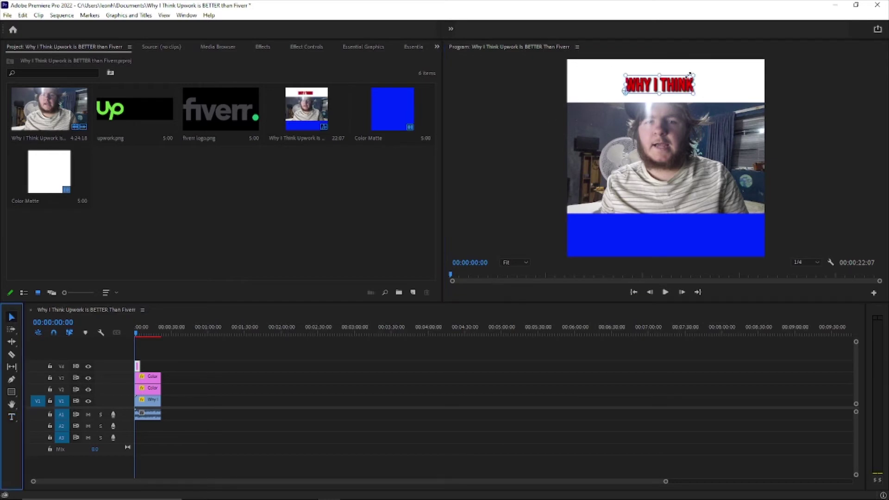
{"action": "left_click_drag", "start_coordinate": [694, 73], "coordinate": [752, 56]}
{"action": "left_click_drag", "start_coordinate": [723, 78], "coordinate": [694, 79]}
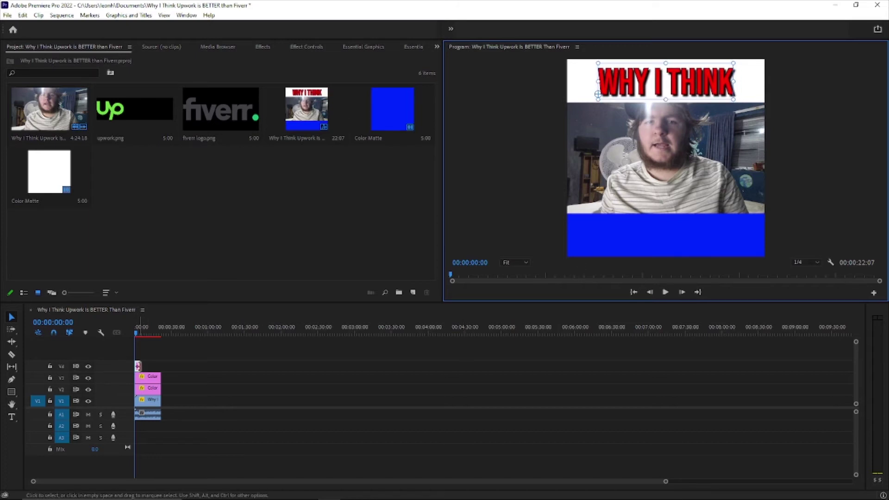
{"action": "left_click_drag", "start_coordinate": [139, 366], "coordinate": [153, 362]}
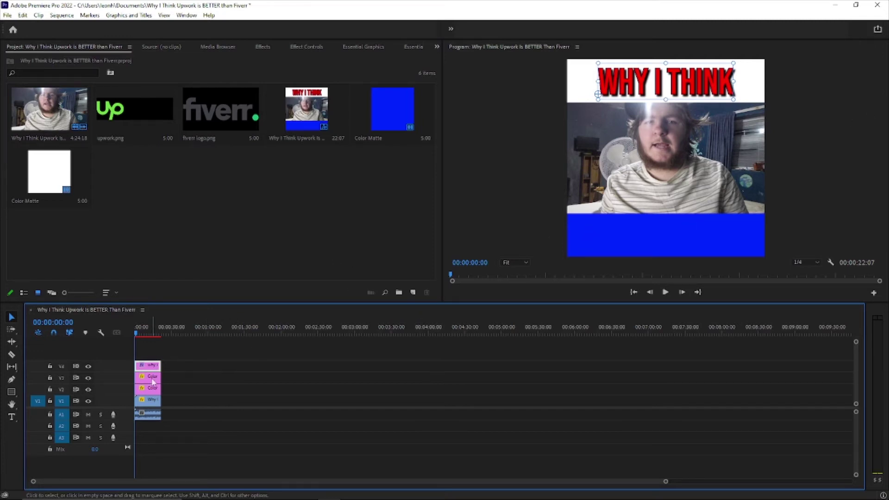
- Place upwork.png on V5 at the sequence start, shrink it and move it to the left end of the blue bar
{"action": "left_click", "coordinate": [137, 217]}
{"action": "left_click_drag", "start_coordinate": [155, 109], "coordinate": [133, 361]}
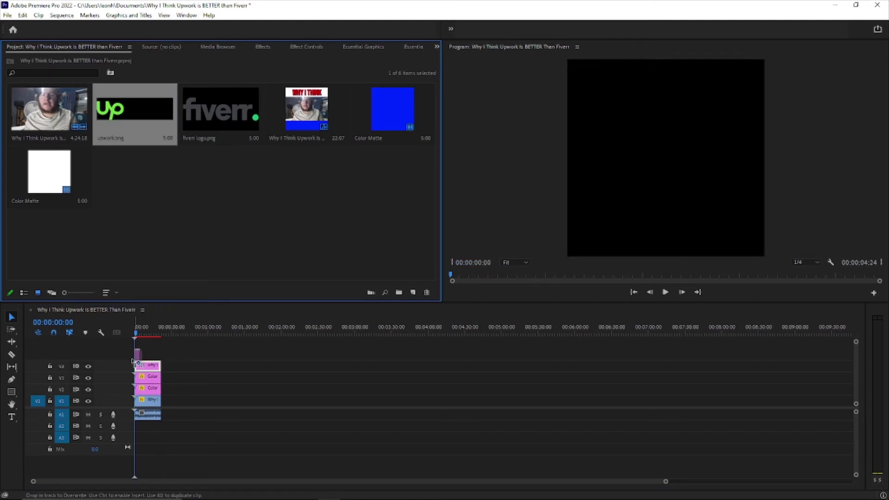
{"action": "left_click_drag", "start_coordinate": [133, 361], "coordinate": [134, 361]}
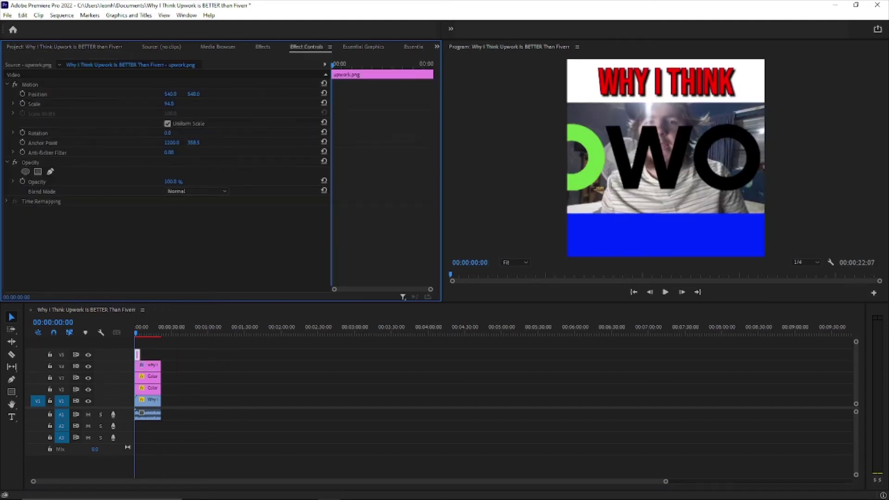
{"action": "left_click_drag", "start_coordinate": [169, 104], "coordinate": [135, 103]}
{"action": "left_click", "coordinate": [123, 95]}
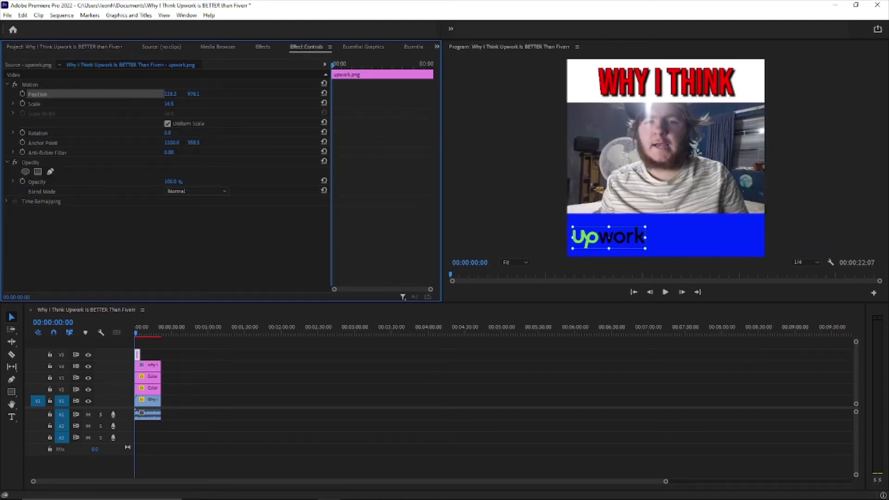
- Add the text "IS BETTER THAN" beside the Upwork logo and extend both layers to the clip's full length
{"action": "left_click", "coordinate": [345, 313]}
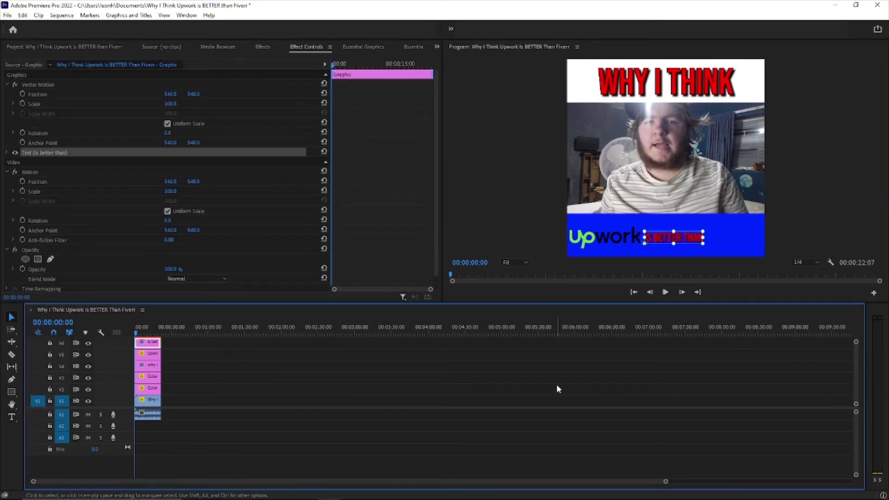
{"action": "left_click", "coordinate": [556, 385]}
{"action": "left_click", "coordinate": [102, 49]}
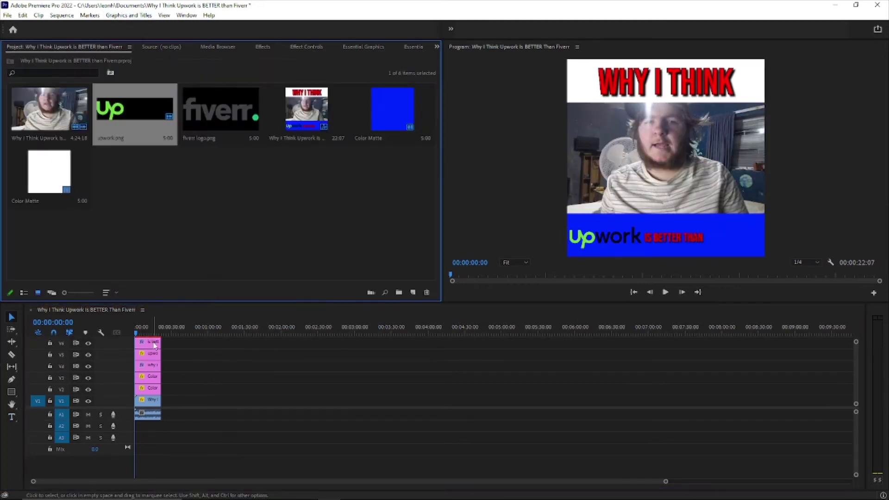
- Change the fill color of the "WHY I THINK" title to white
{"action": "left_click", "coordinate": [150, 365]}
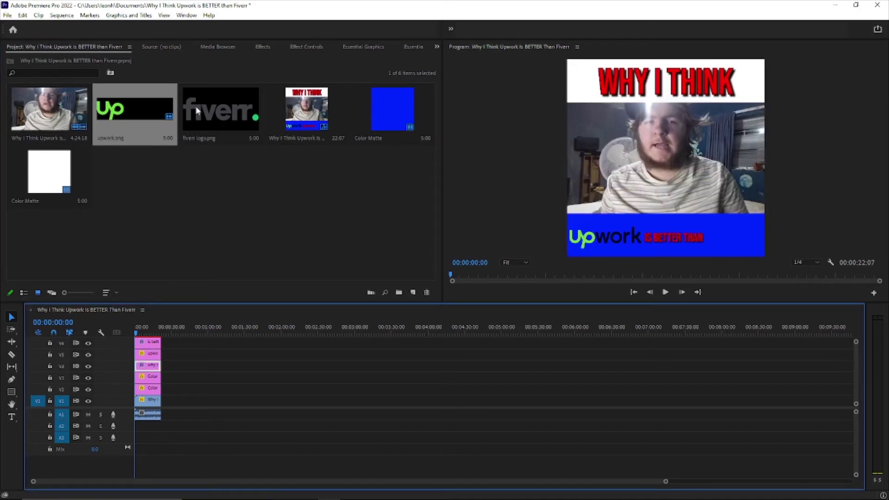
{"action": "left_click", "coordinate": [305, 48]}
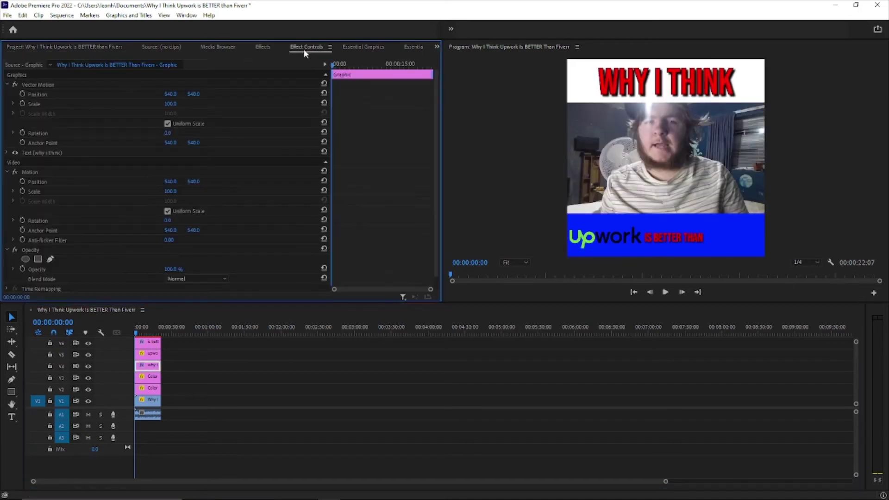
{"action": "left_click", "coordinate": [8, 152]}
{"action": "left_click", "coordinate": [47, 272]}
{"action": "left_click_drag", "start_coordinate": [388, 249], "coordinate": [318, 332]}
{"action": "left_click", "coordinate": [538, 185]}
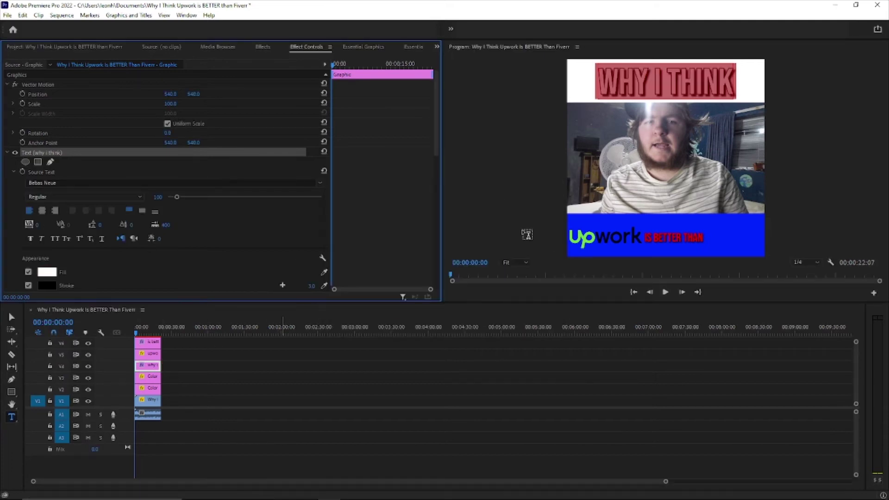
- Change the fill color of the "IS BETTER THAN" text to white (FFFFFF)
{"action": "left_click", "coordinate": [147, 342]}
{"action": "left_click", "coordinate": [9, 422]}
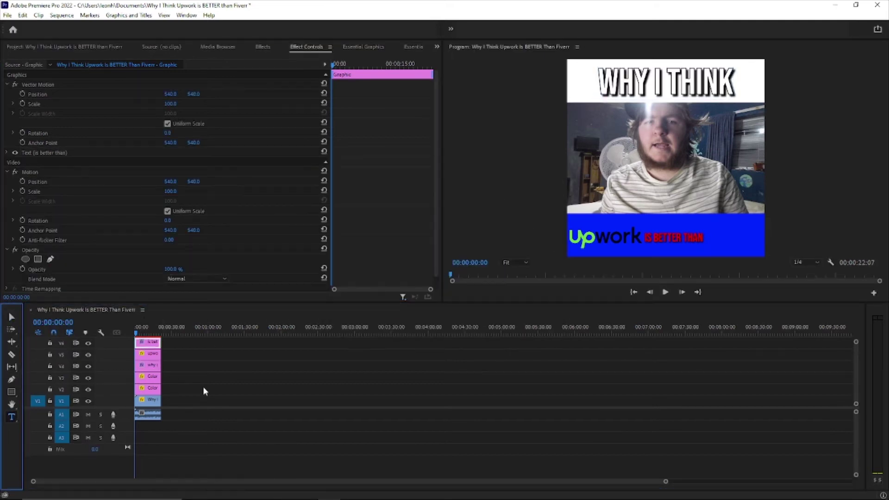
{"action": "left_click", "coordinate": [656, 237]}
{"action": "left_click", "coordinate": [47, 272]}
{"action": "left_click_drag", "start_coordinate": [363, 260], "coordinate": [355, 303]}
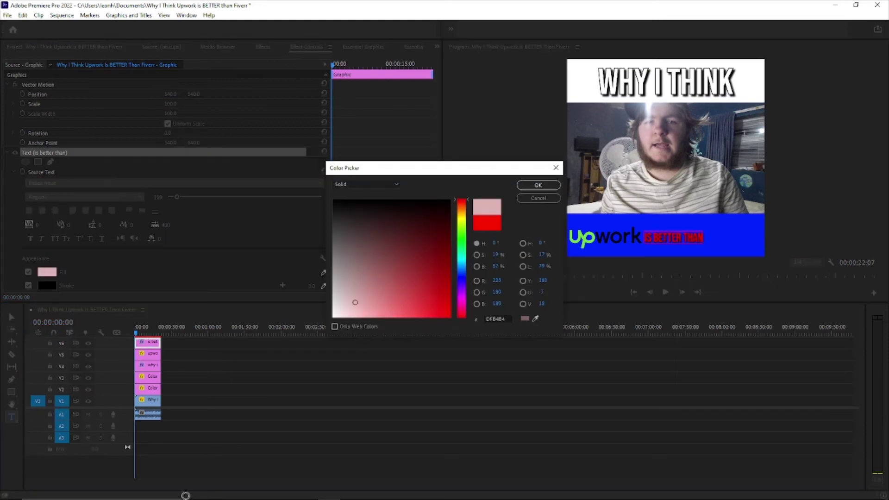
{"action": "left_click_drag", "start_coordinate": [186, 495], "coordinate": [172, 497]}
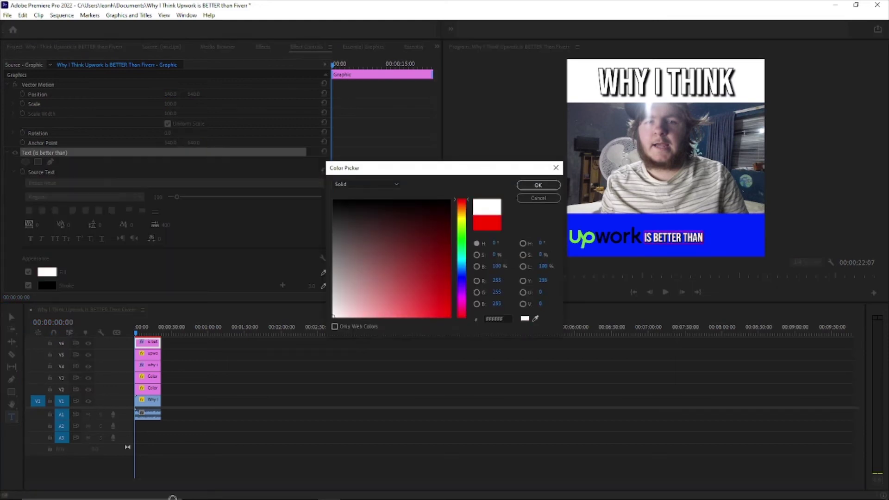
{"action": "left_click", "coordinate": [544, 188]}
- Color only the word "BETTER" in the blue bar's text red
{"action": "left_click_drag", "start_coordinate": [654, 236], "coordinate": [680, 241]}
{"action": "left_click", "coordinate": [51, 272]}
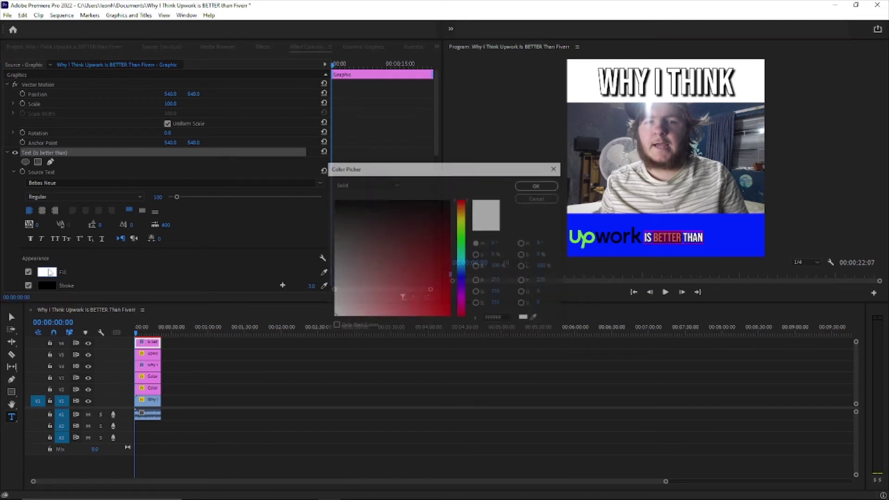
{"action": "left_click", "coordinate": [449, 316]}
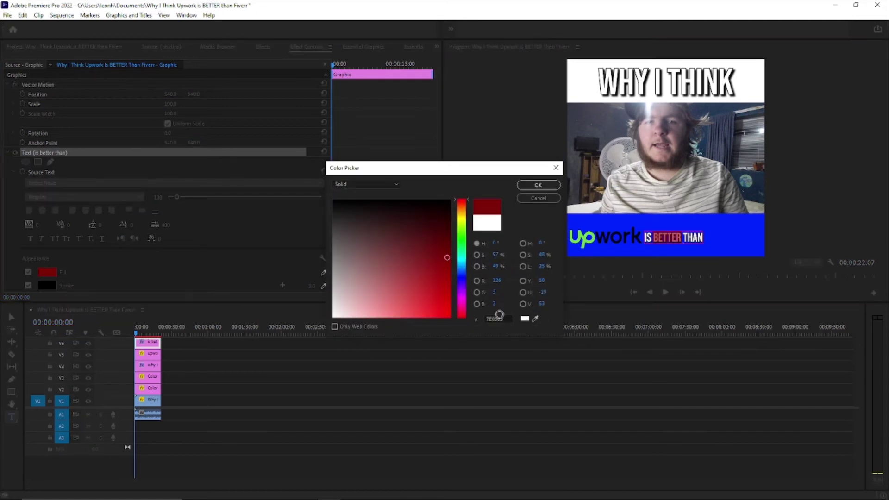
{"action": "left_click", "coordinate": [538, 184]}
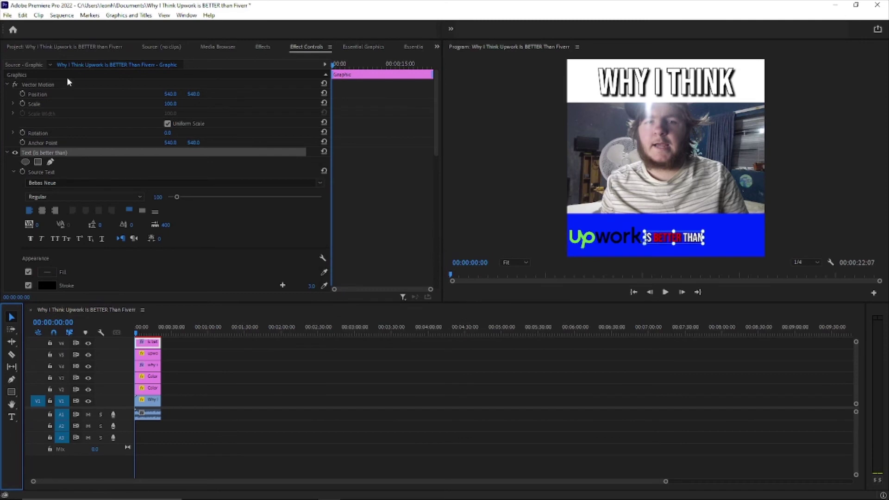
- Place fiverr logo.png on V7 above the other layers and extend it to the clip's full length
{"action": "left_click", "coordinate": [68, 46]}
{"action": "left_click", "coordinate": [200, 192]}
{"action": "left_click", "coordinate": [218, 126]}
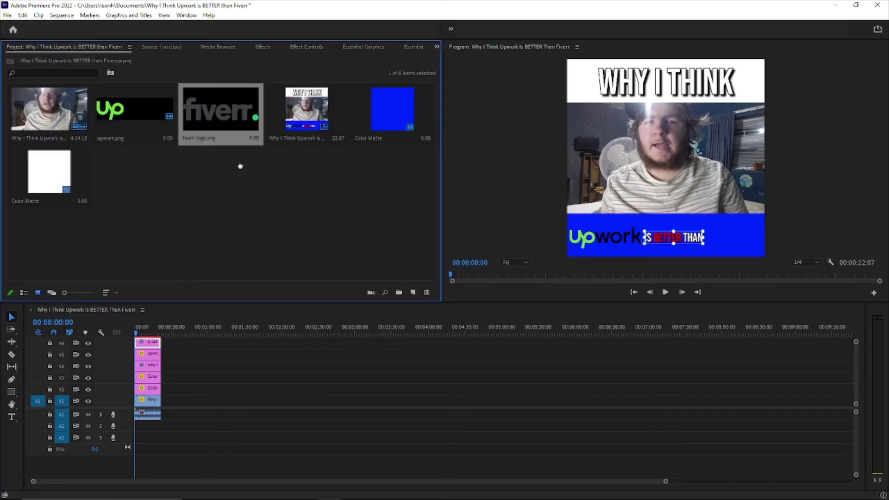
{"action": "left_click_drag", "start_coordinate": [203, 289], "coordinate": [151, 368]}
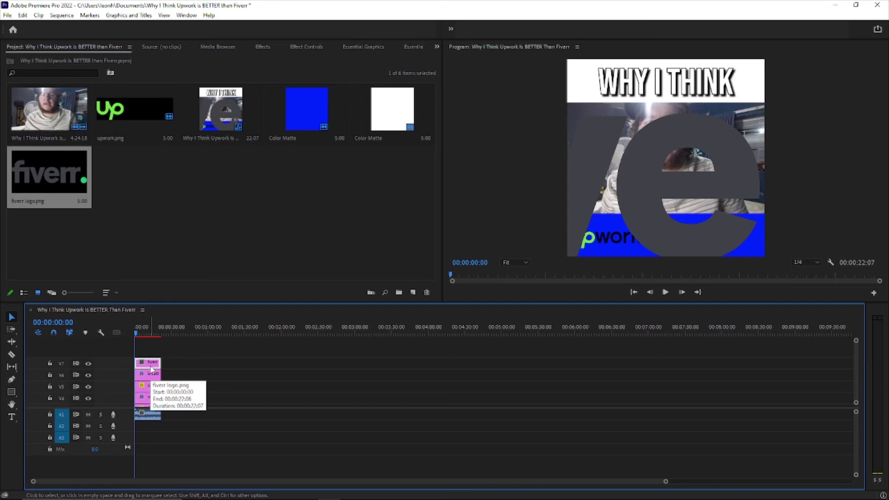
- Shrink the Fiverr logo into the blue bar's right end and scale the "IS BETTER THAN" graphic to 102
{"action": "left_click", "coordinate": [306, 46]}
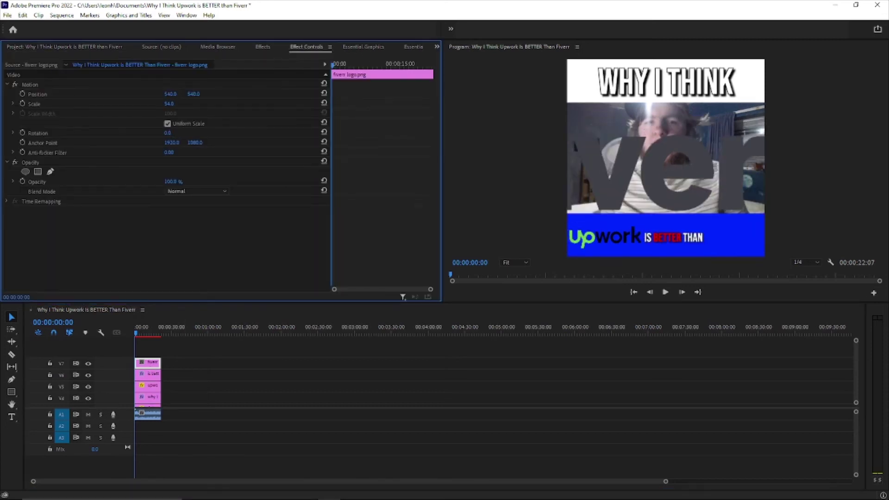
{"action": "left_click", "coordinate": [749, 236]}
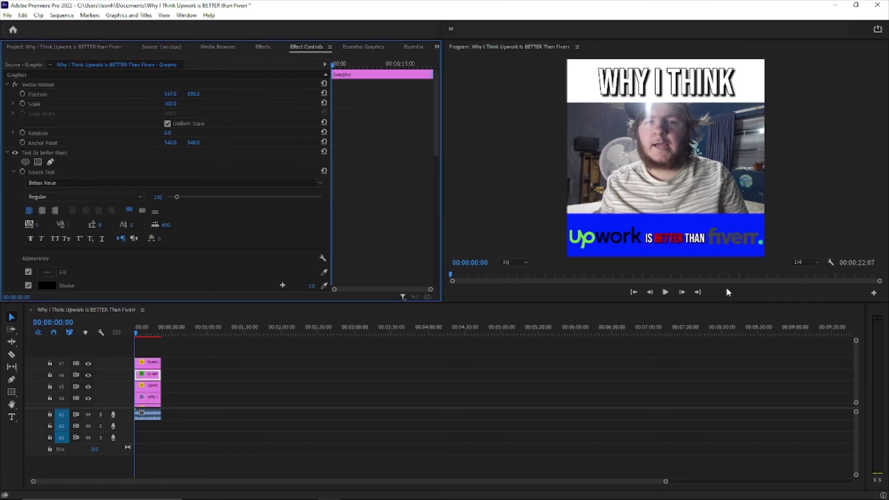
{"action": "left_click", "coordinate": [637, 291]}
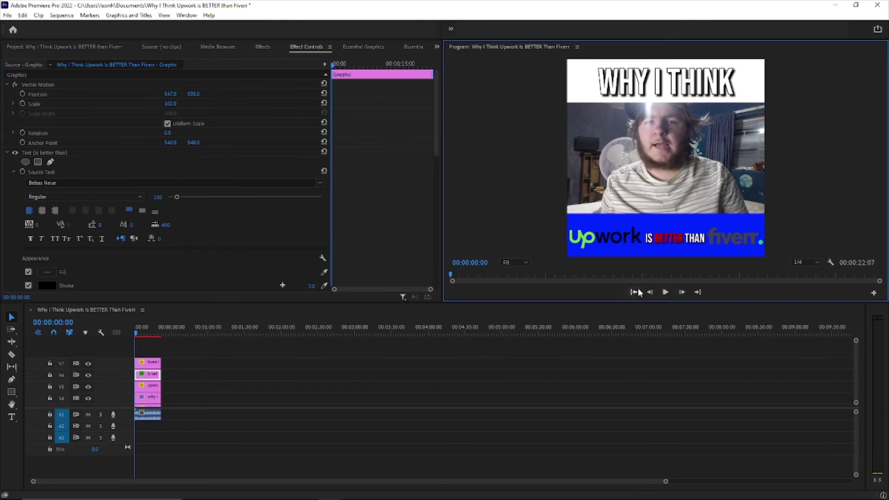